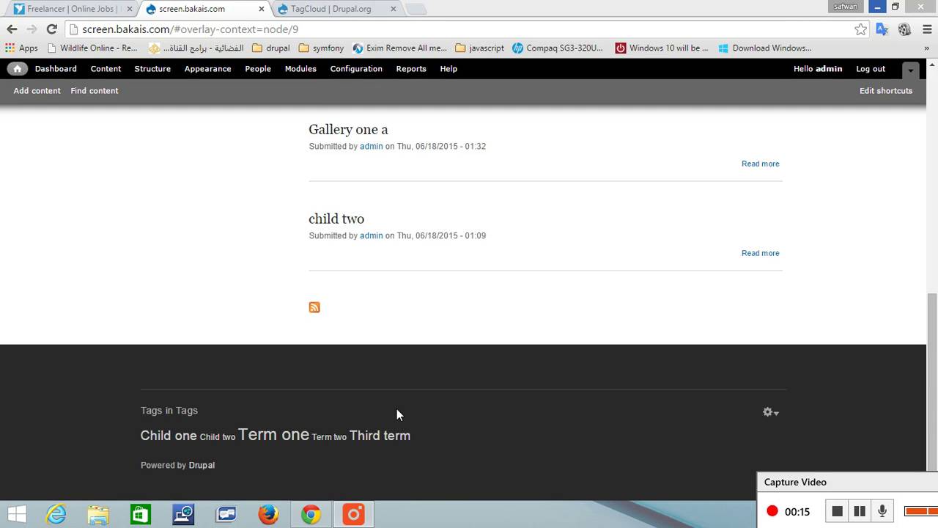
Check the TagCloud project page, list the Tags vocabulary terms, then go to Add content.
click(337, 13)
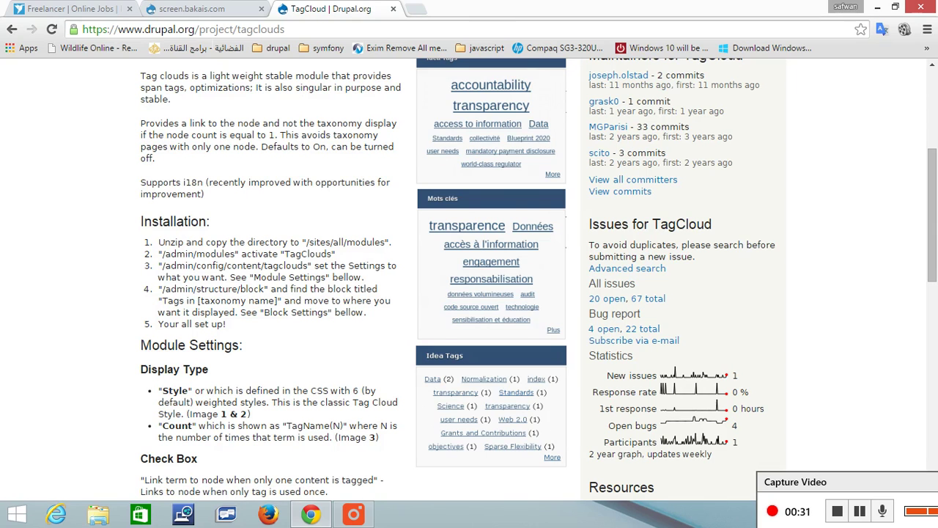
click(189, 11)
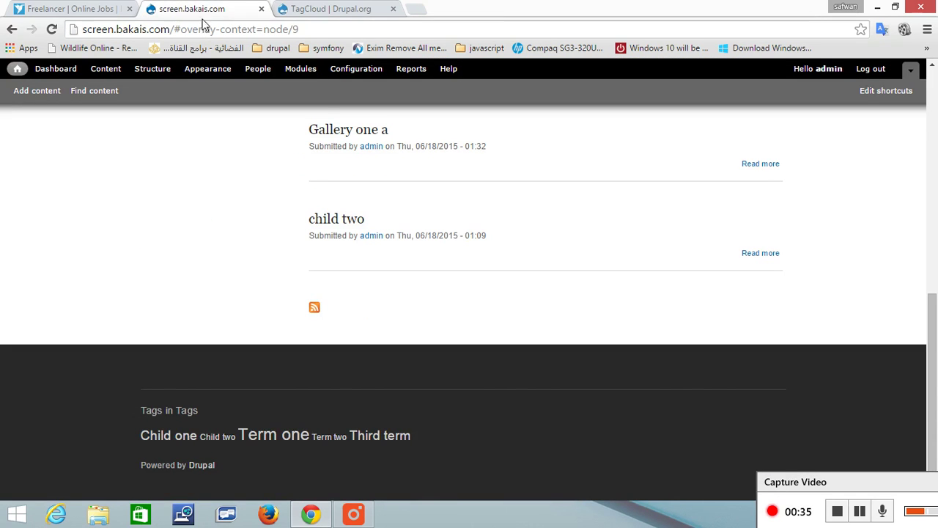
click(154, 71)
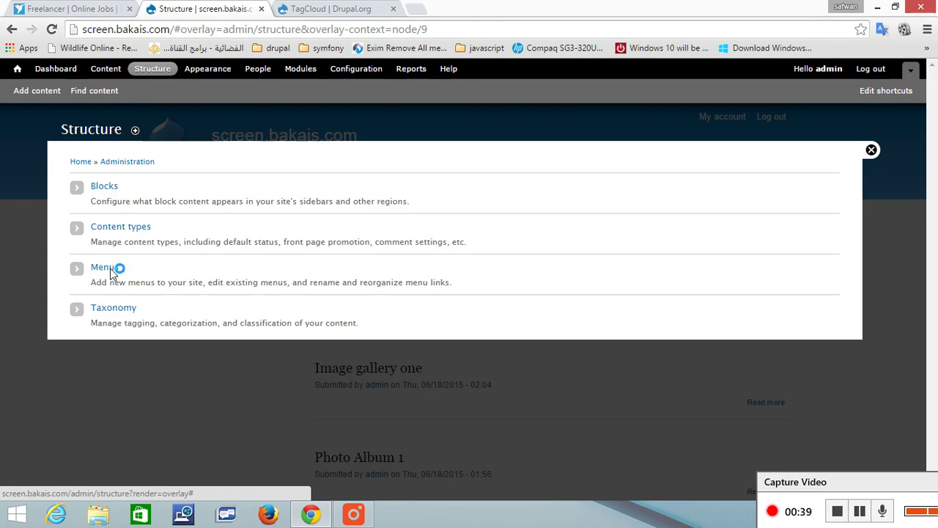
click(110, 313)
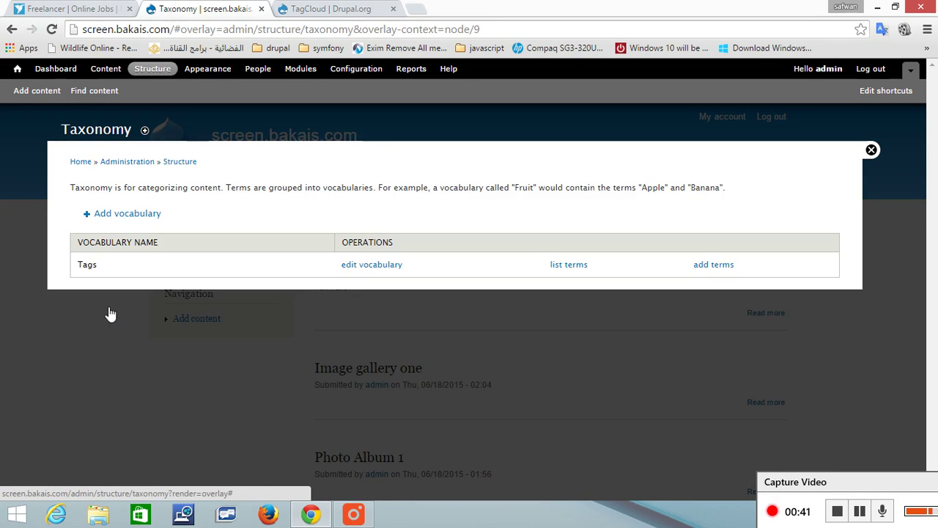
click(569, 266)
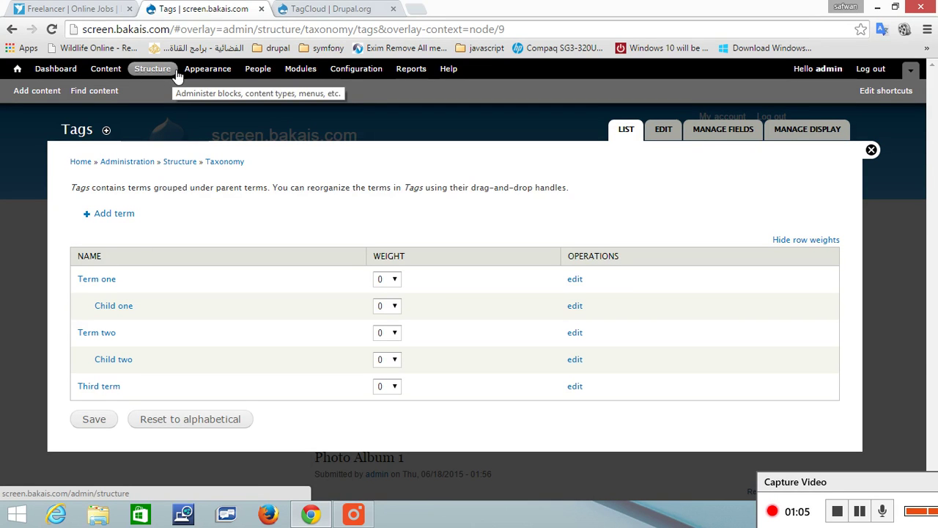
click(46, 95)
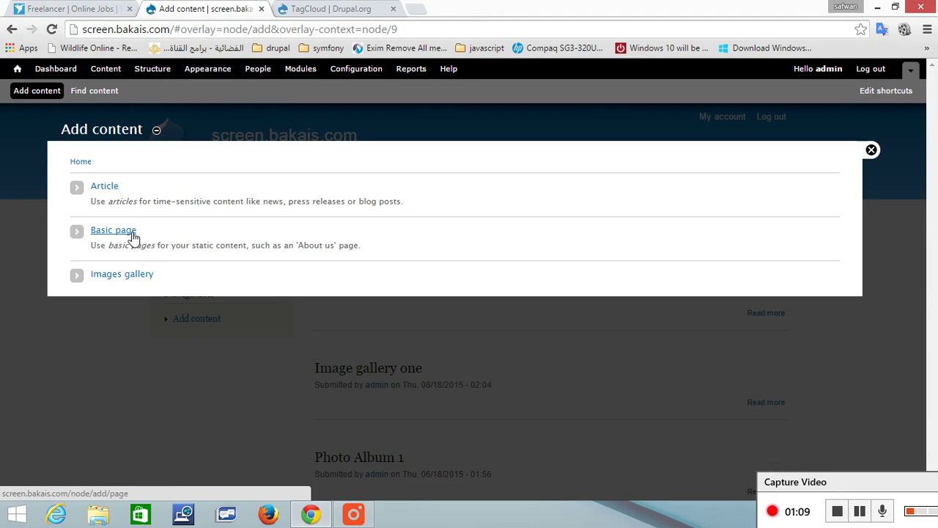
Save a new Basic page titled 'anything' with the Child one and Child two tags.
click(130, 238)
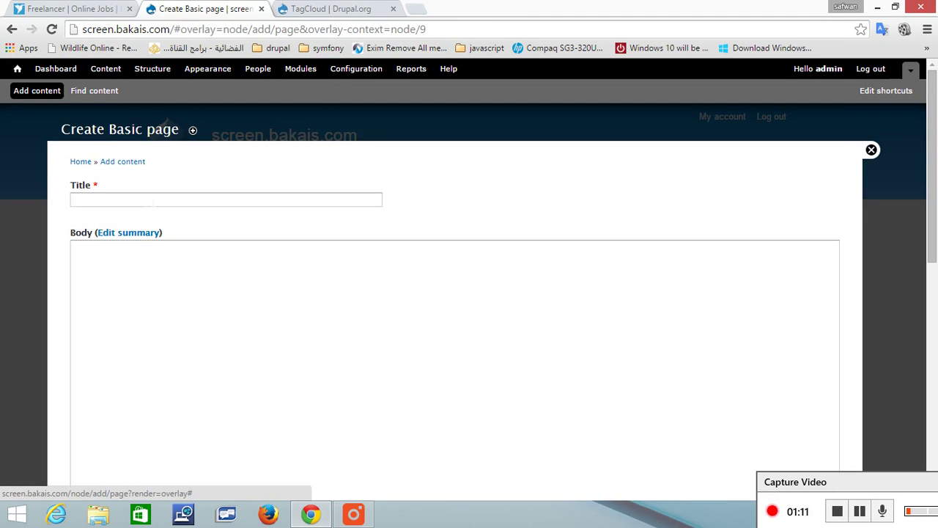
click(155, 200)
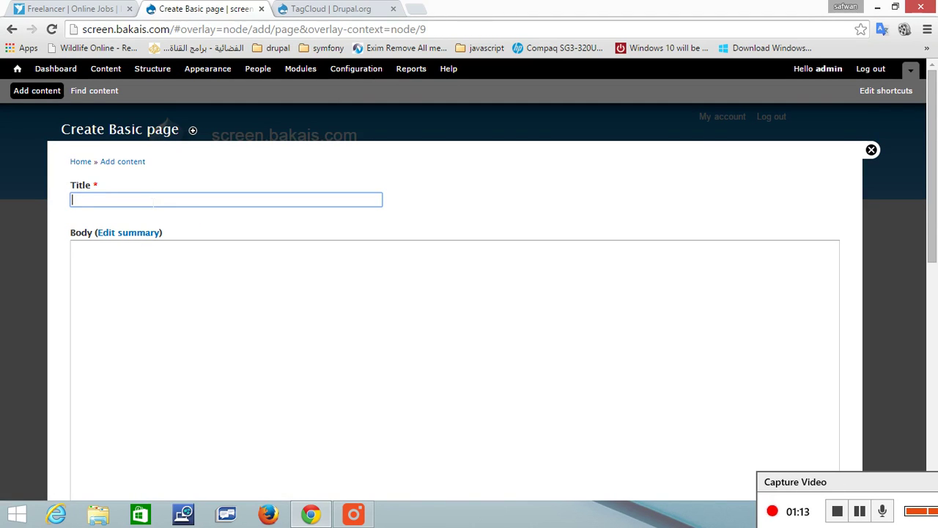
text(ant)
key(BackSpace)
key(BackSpace)
text(nythi)
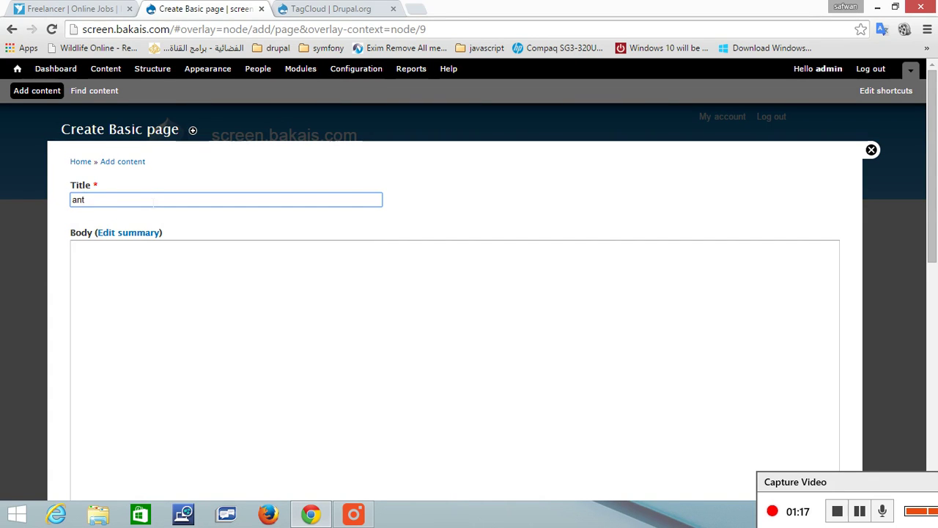
text(ng)
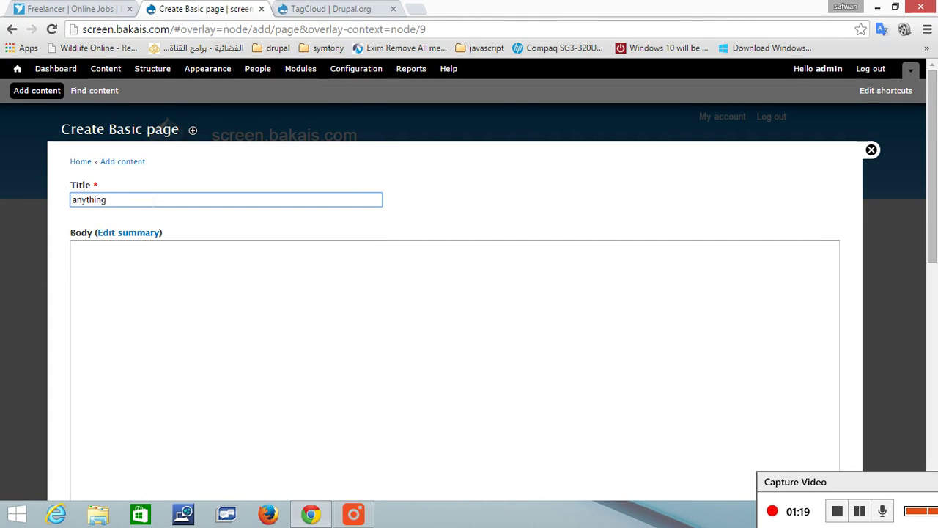
drag(933, 187, 933, 339)
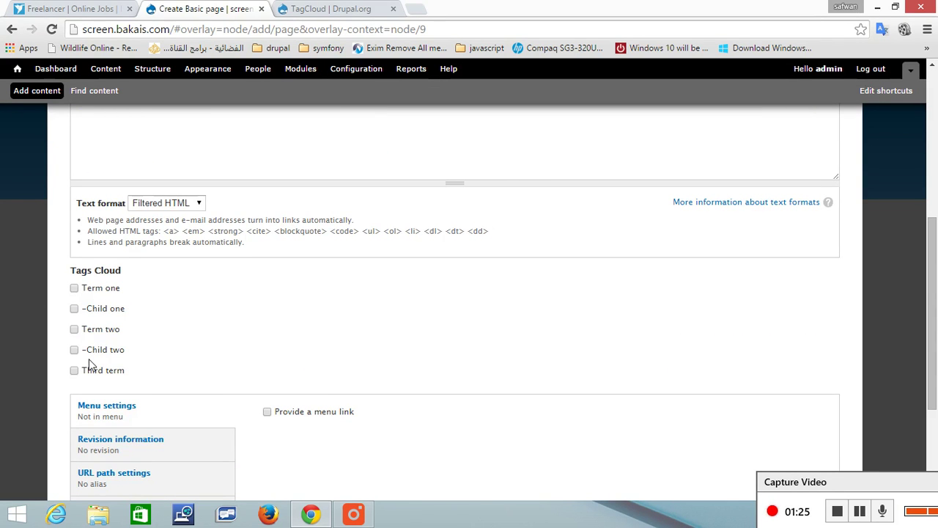
click(75, 310)
scroll(926, 316, down, 3)
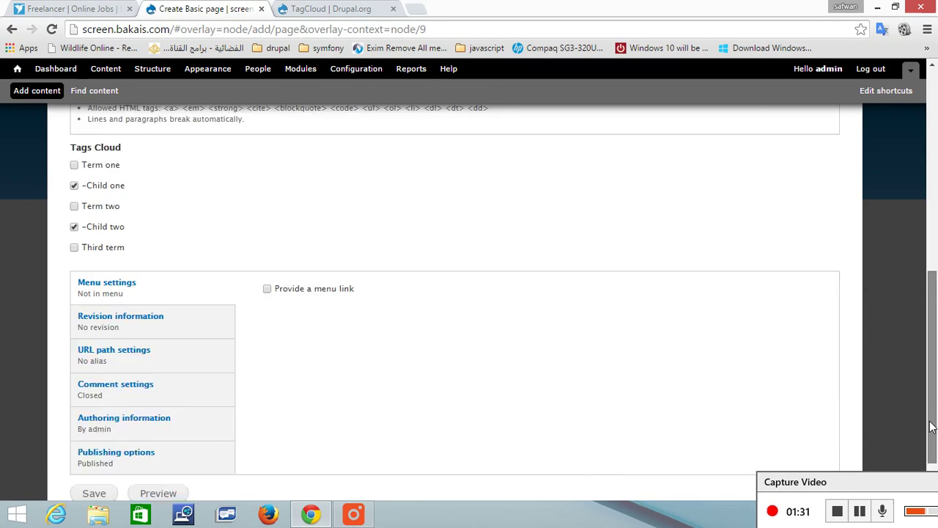
click(110, 436)
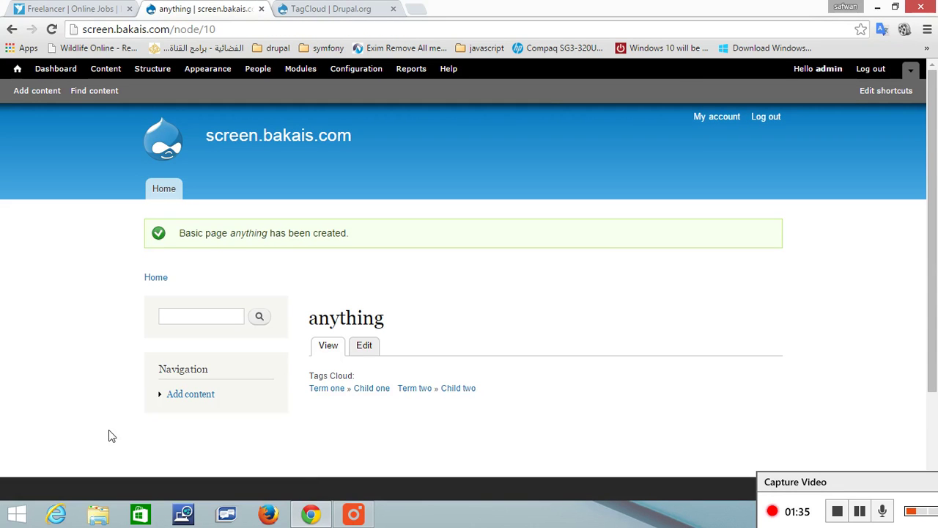
Check the footer Tags block on the new node/10 page, then return to Structure administration.
scroll(935, 339, down, 2)
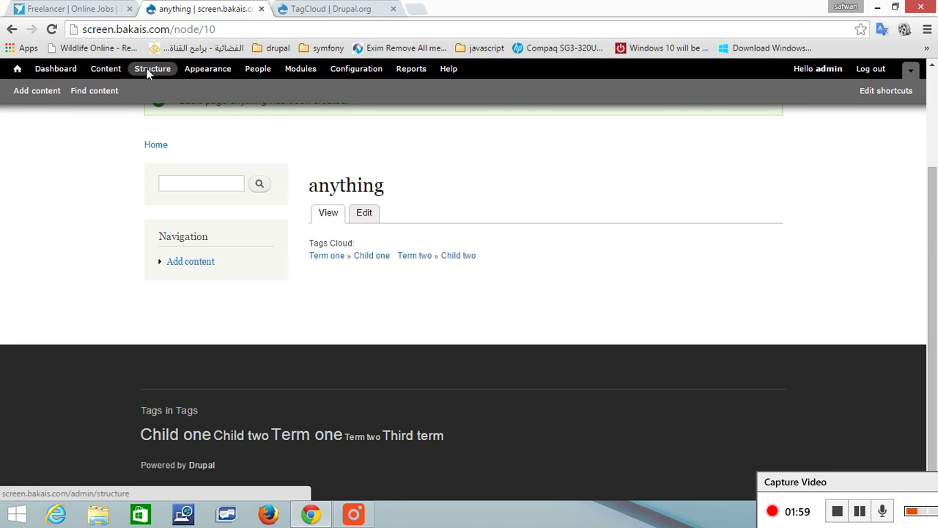
click(149, 68)
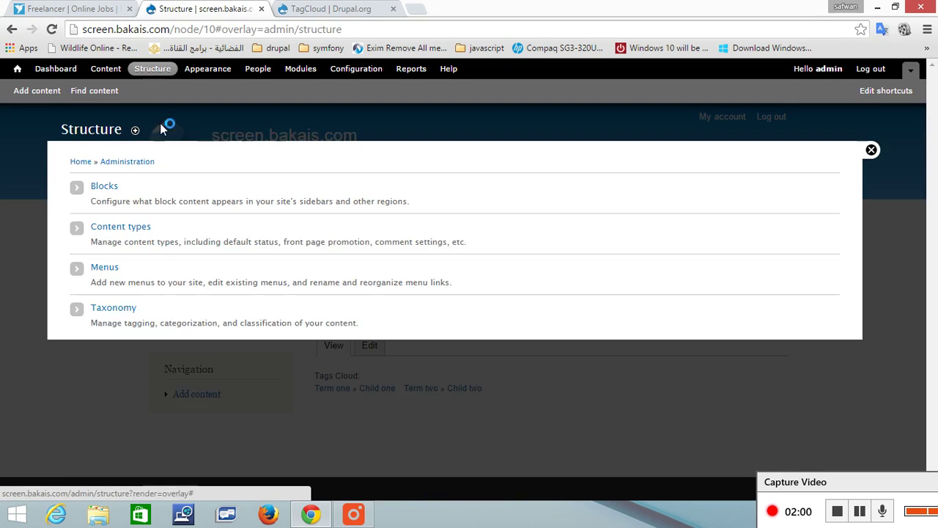
Add a Tags term named 'child three' with Third term as its parent under Relations.
click(125, 310)
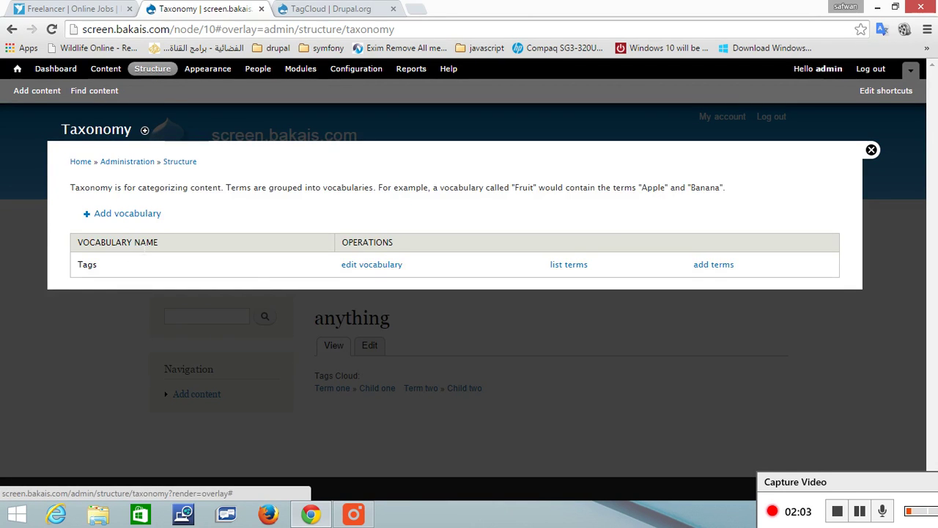
click(570, 265)
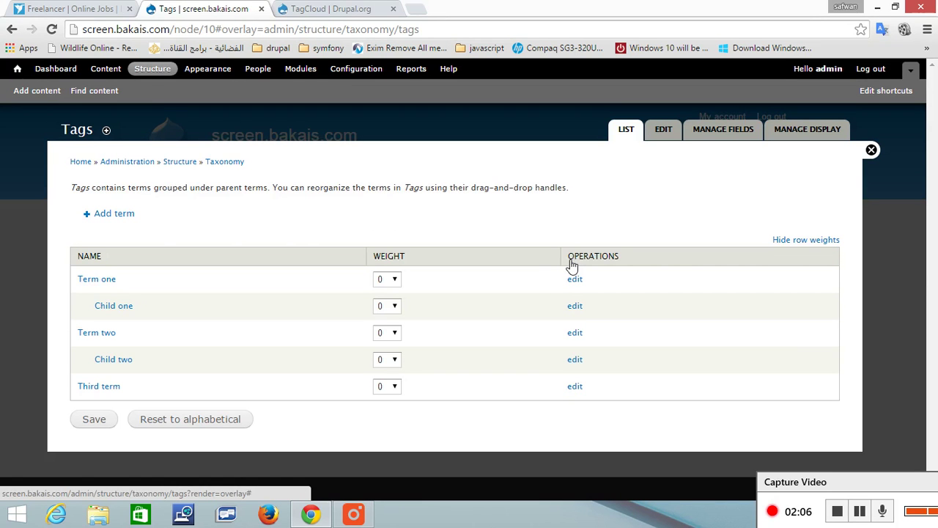
click(128, 216)
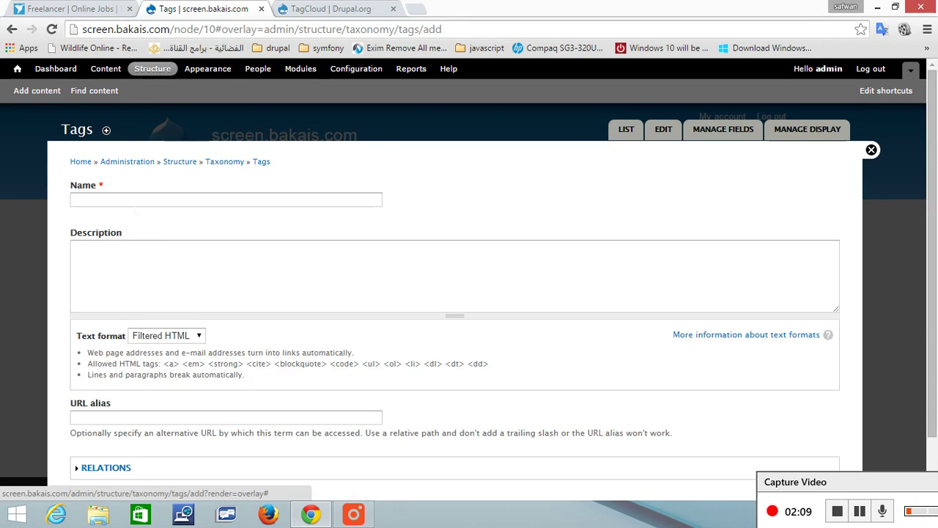
click(134, 205)
text(chi)
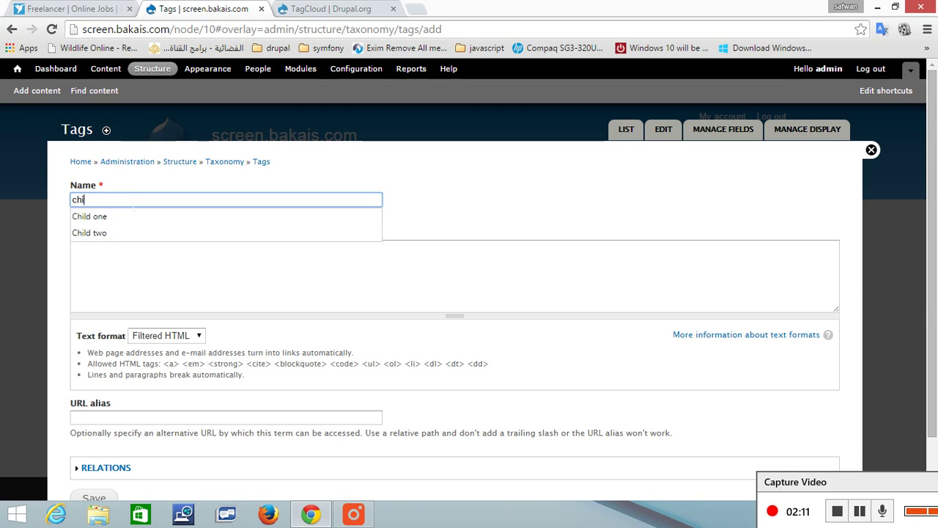
text(ld three)
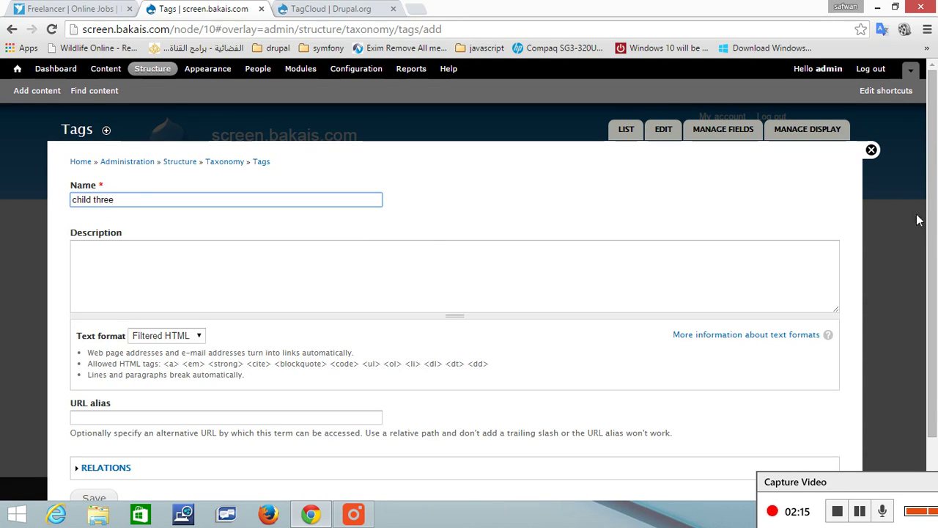
drag(936, 302, 935, 379)
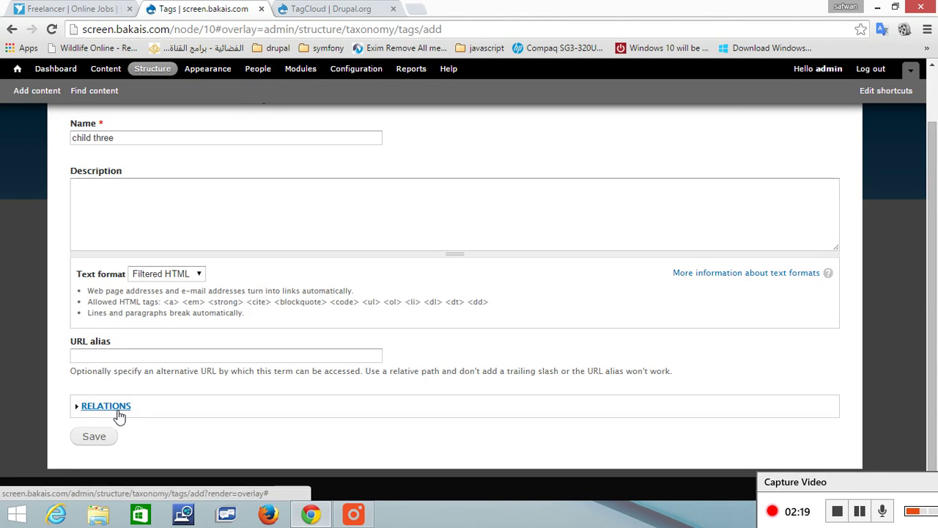
click(110, 407)
click(134, 364)
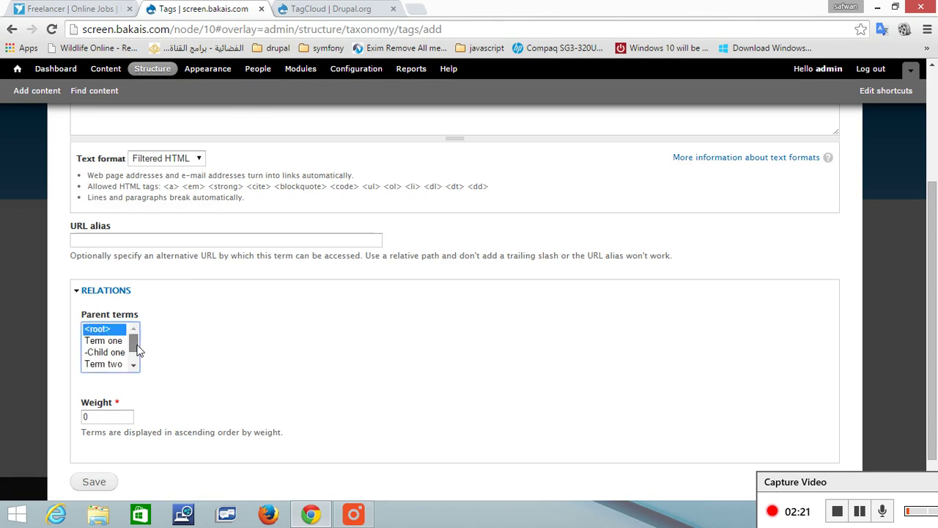
click(112, 365)
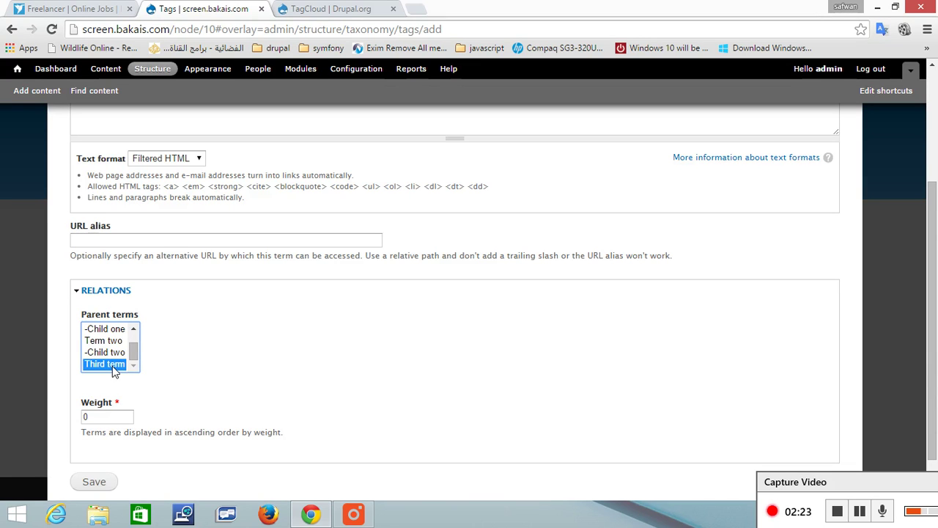
click(105, 483)
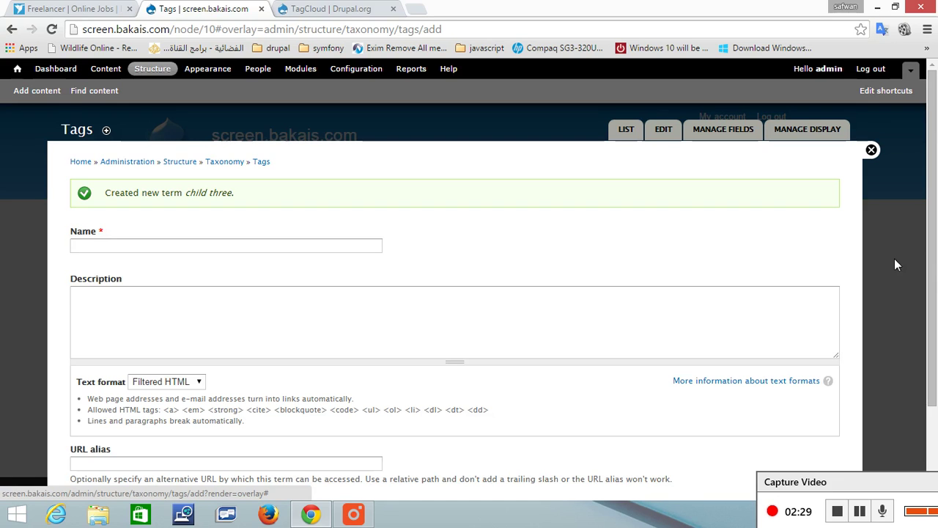
Confirm child three appears under Third term in Tags, then view the front page and go to Add content.
click(261, 162)
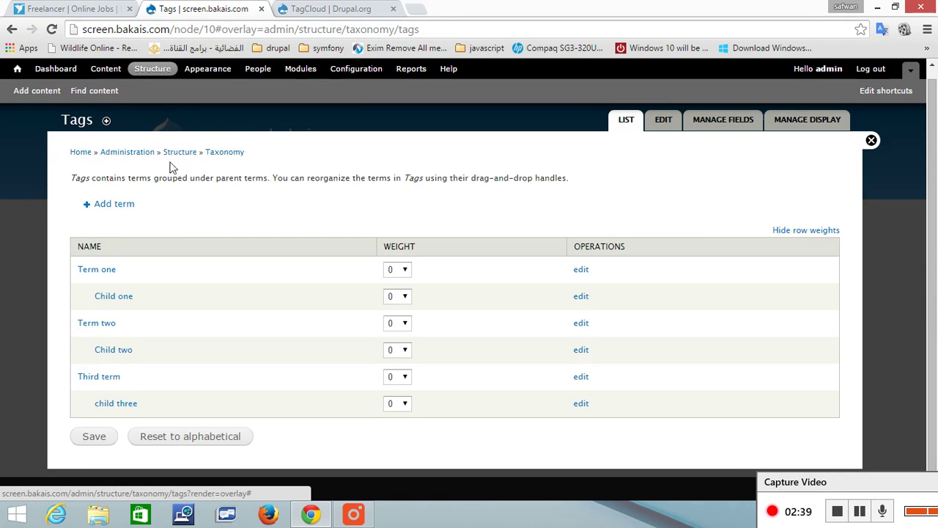
click(79, 152)
scroll(934, 212, down, 1)
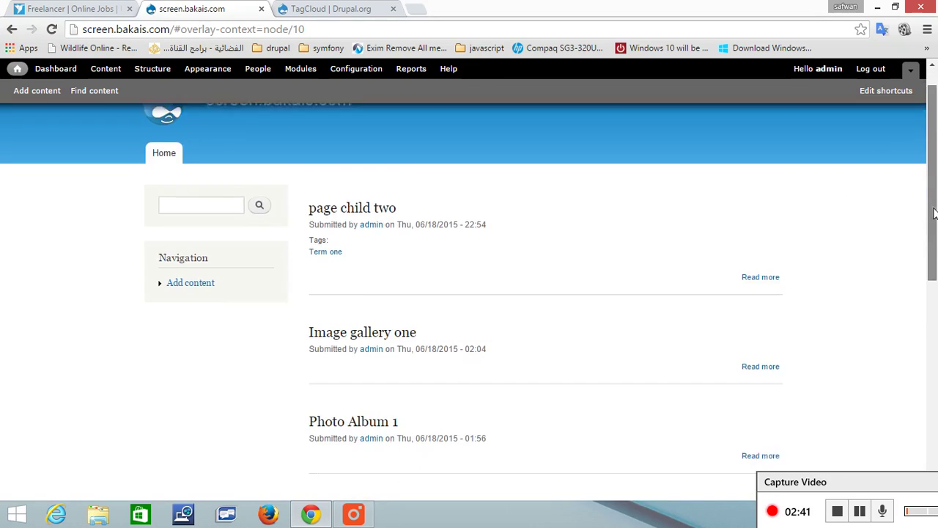
drag(934, 213, 915, 139)
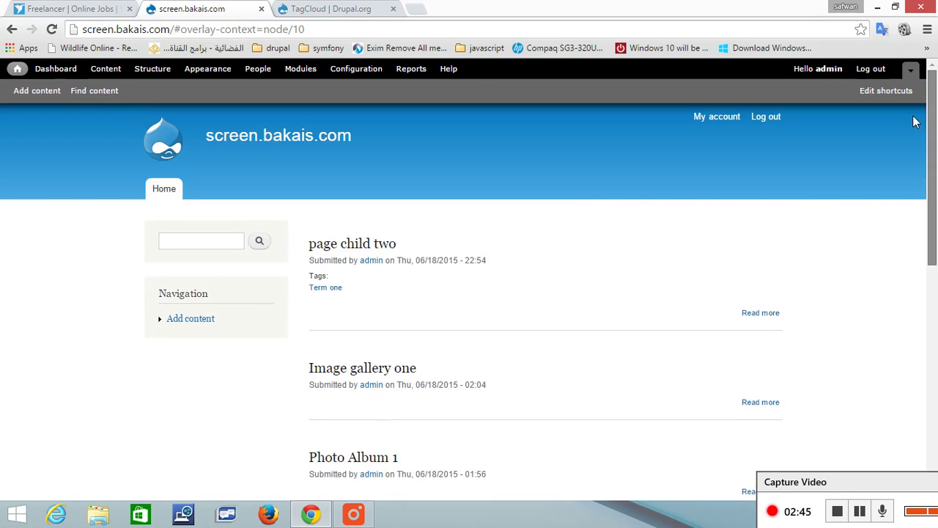
click(37, 91)
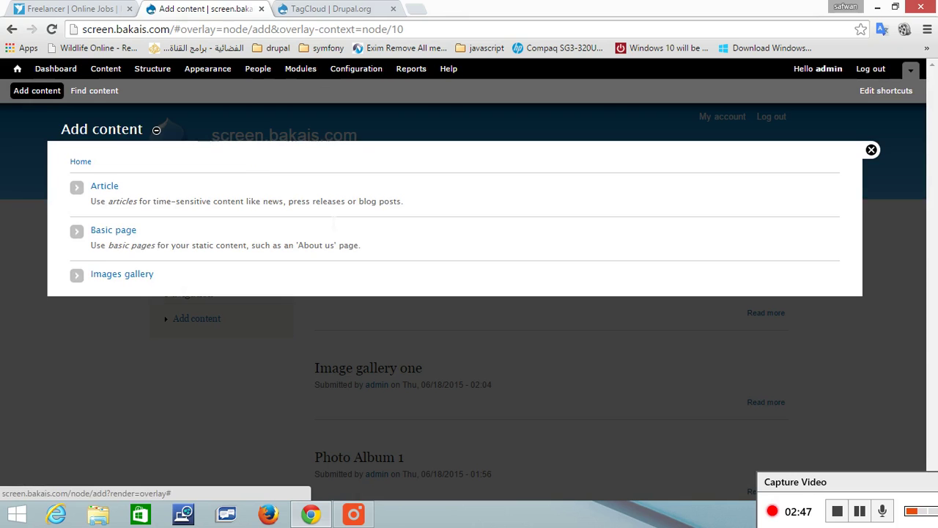
Save a Basic page titled 'Fifth page' tagged with '-child three'.
click(115, 232)
click(158, 201)
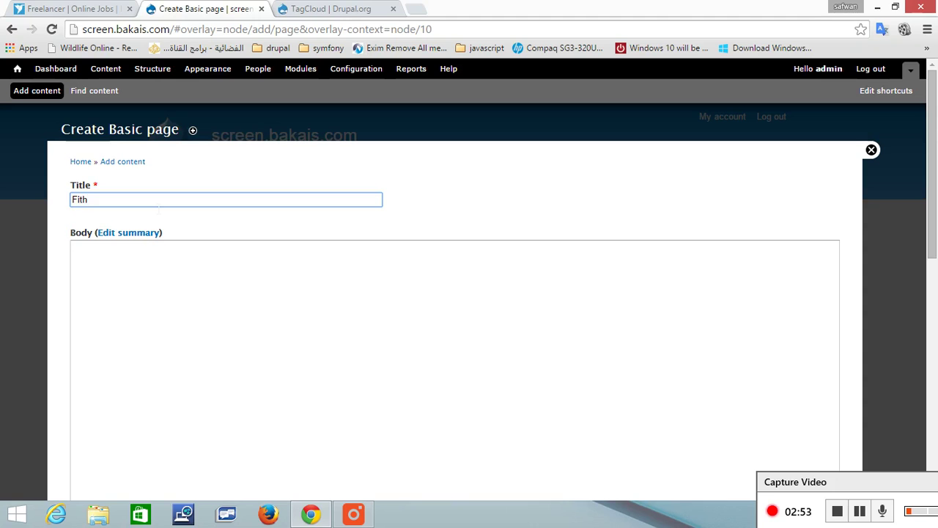
text(Fifth pag)
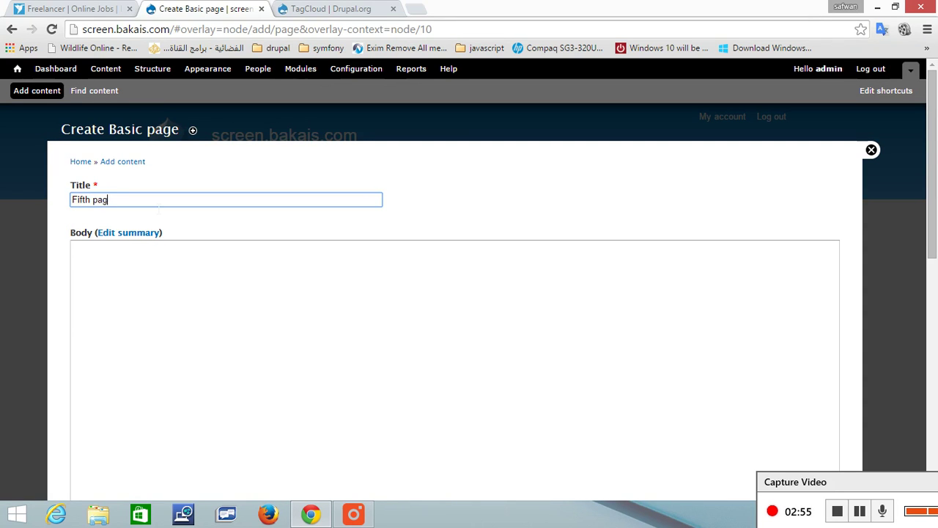
text(e)
click(934, 325)
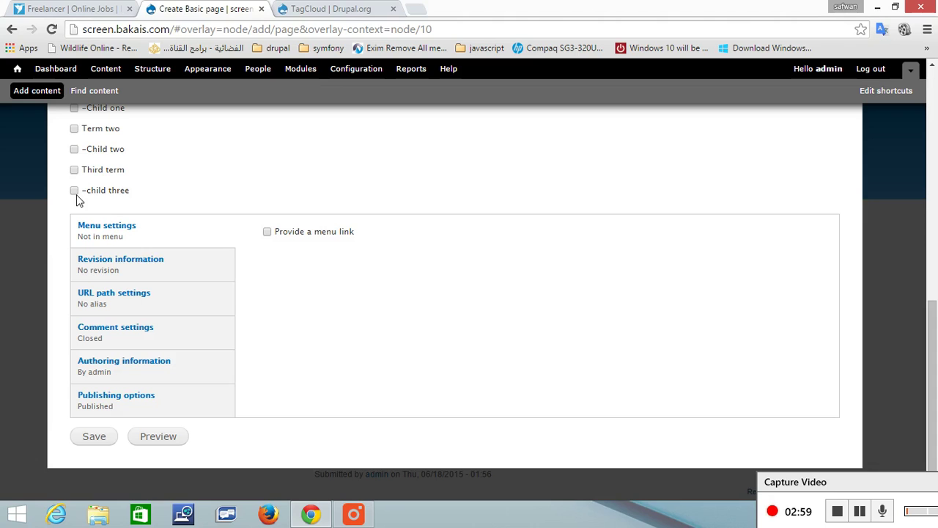
click(75, 192)
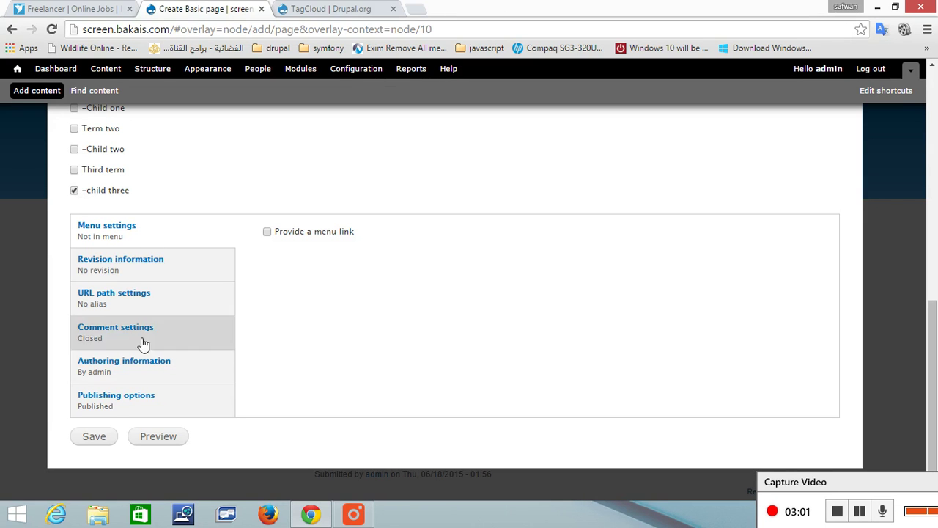
click(99, 437)
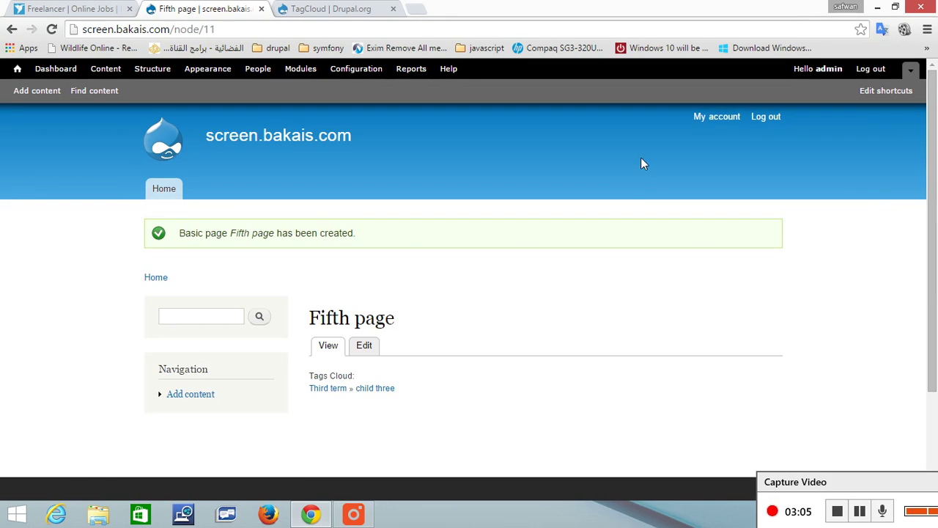
scroll(936, 302, down, 2)
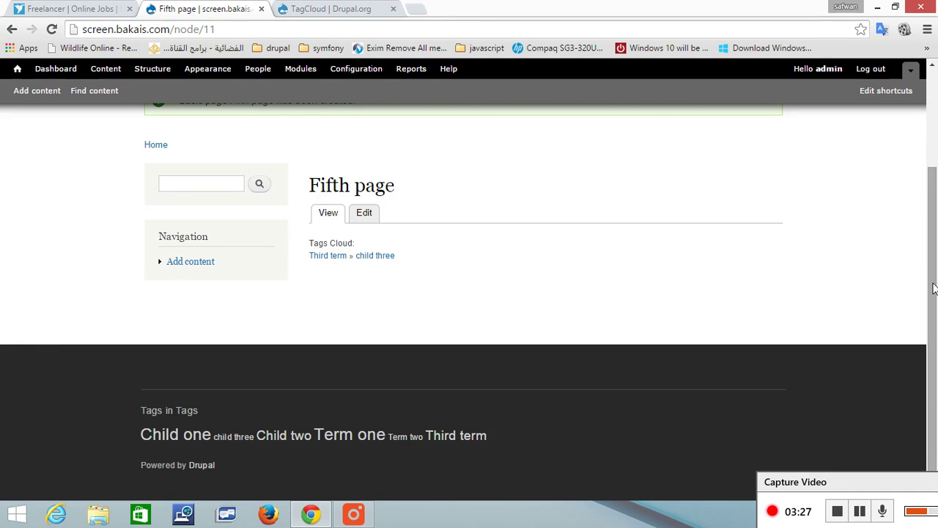
drag(933, 288, 933, 196)
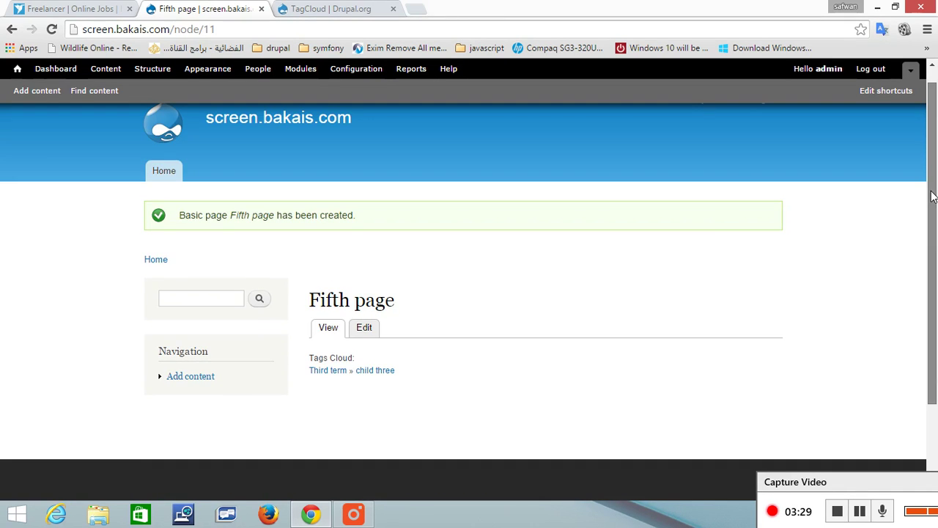